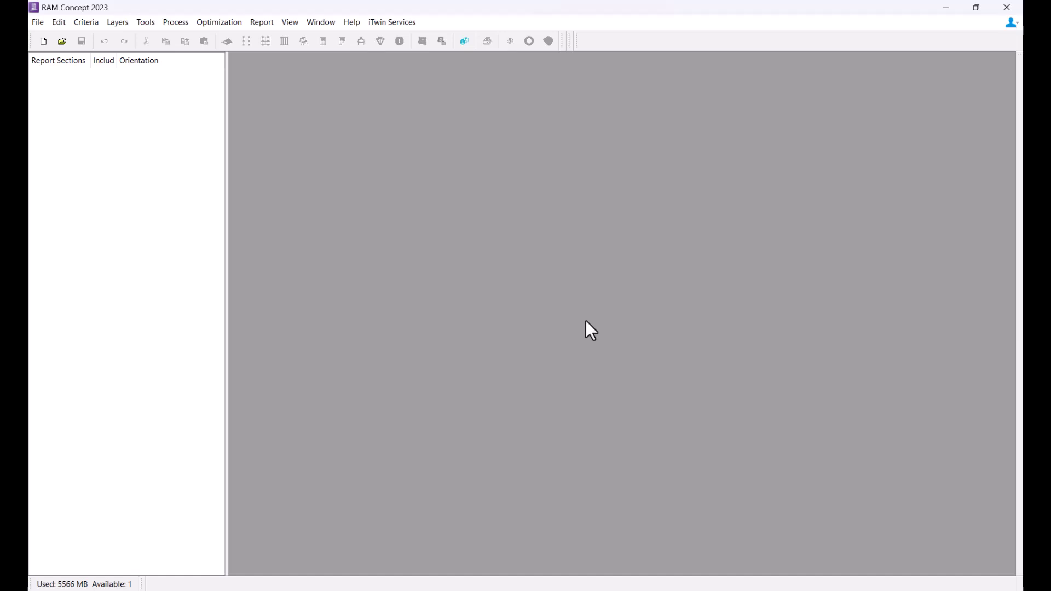
Check the available AS 3600 design code versions in the new-model settings, then cancel without creating a model
left_click(36, 21)
left_click(67, 43)
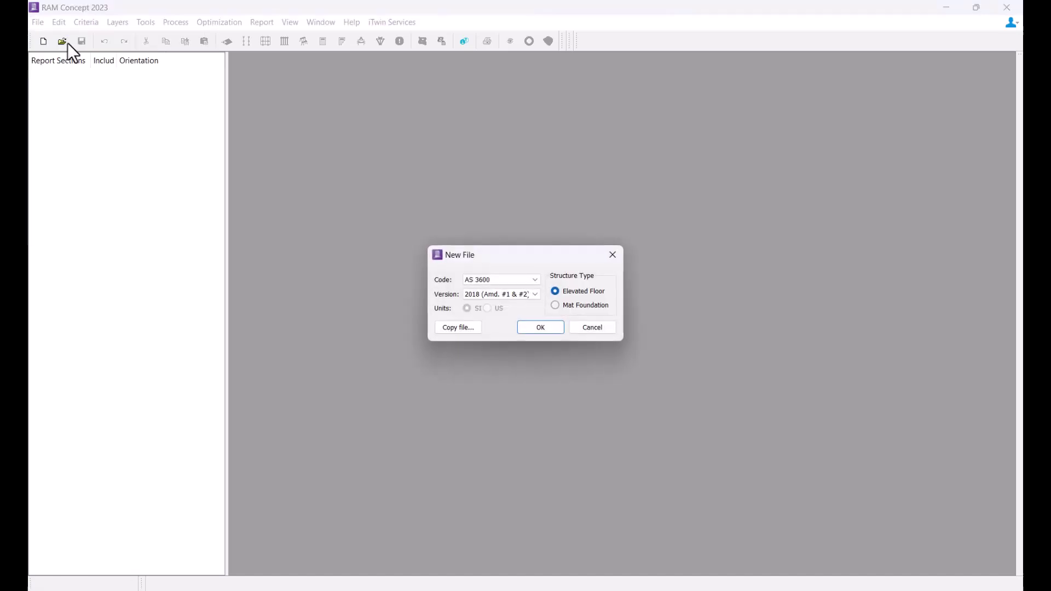
left_click(520, 279)
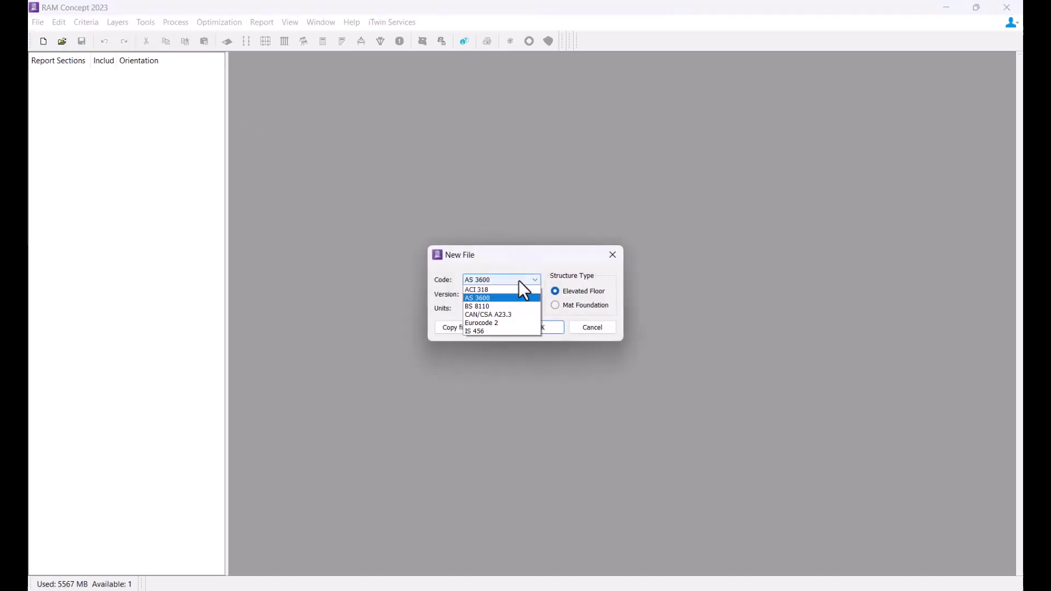
left_click(507, 292)
left_click(507, 296)
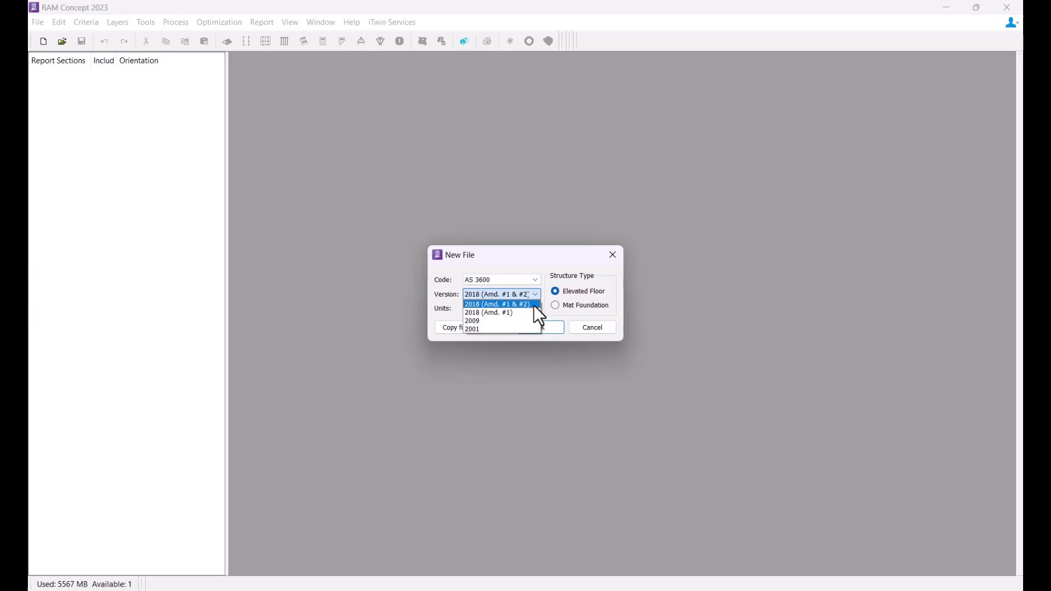
left_click(534, 304)
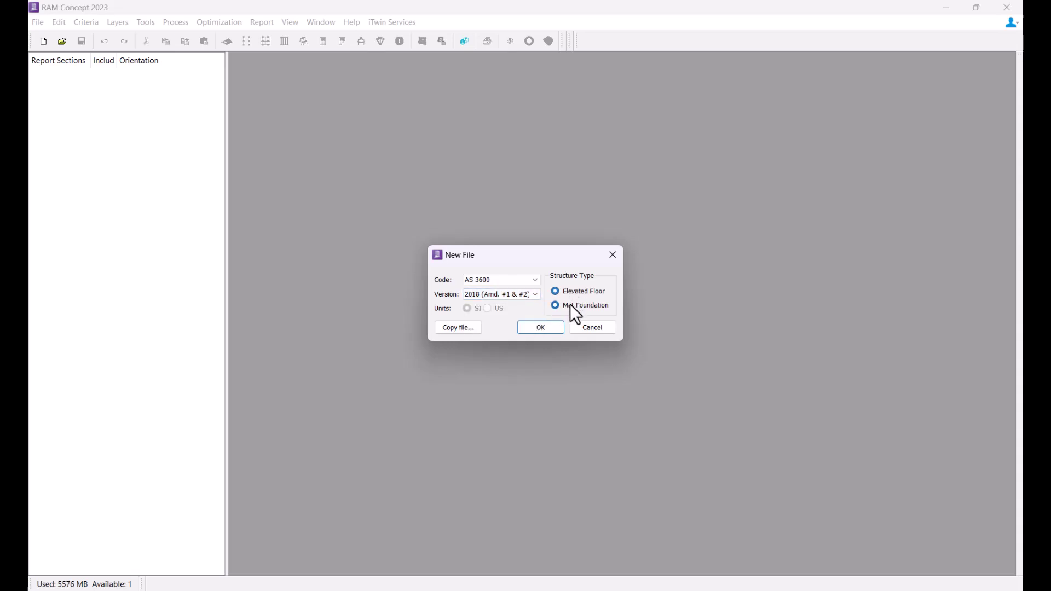
left_click(603, 327)
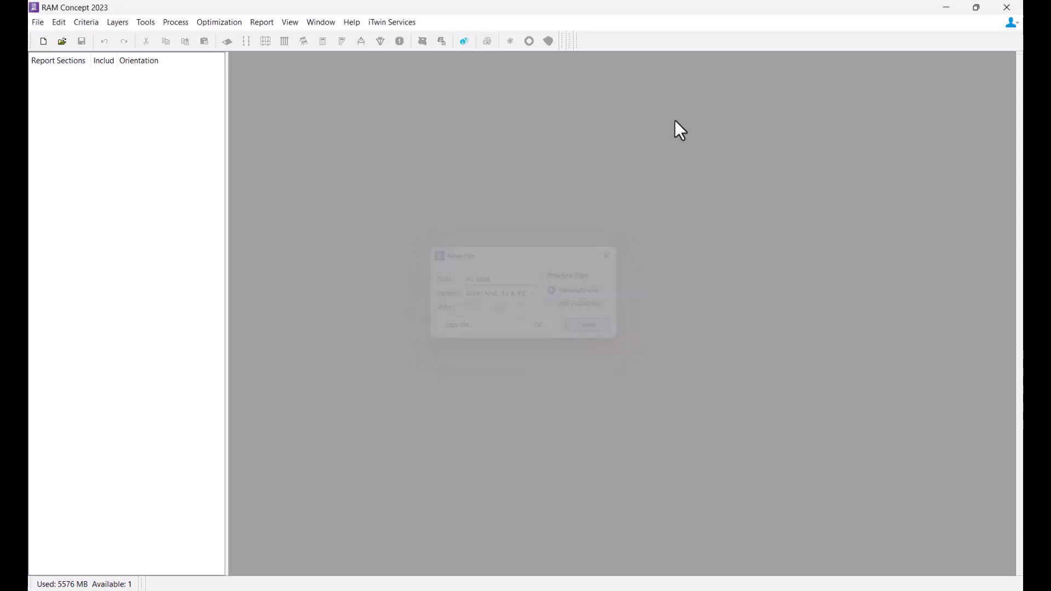
Snap the two RAM Concept windows side by side and open AS36002018amd2.cpt in each
key("super+Left")
left_click(1013, 159)
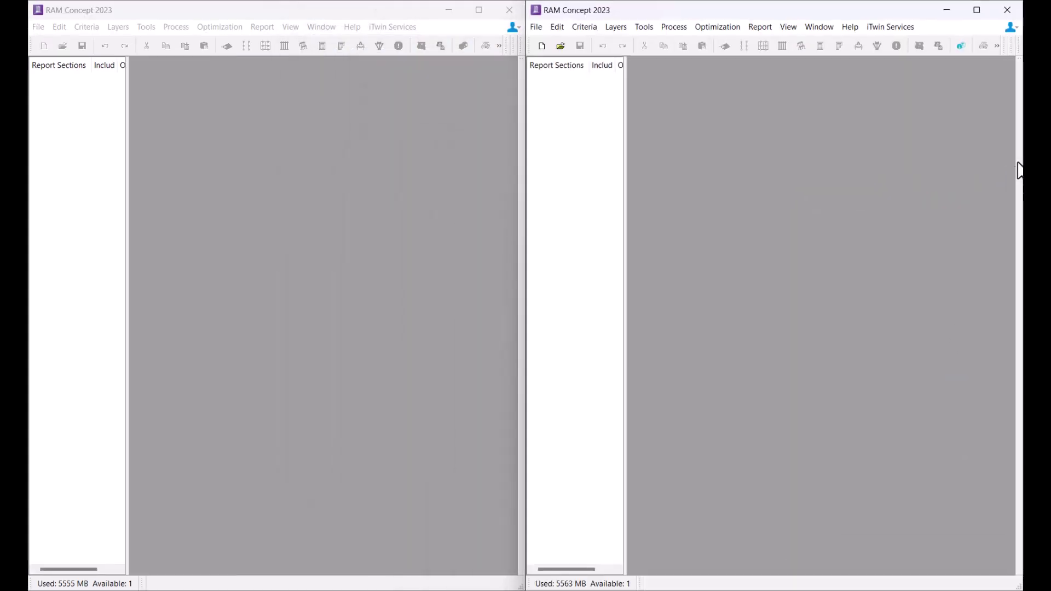
left_click(38, 27)
left_click(57, 55)
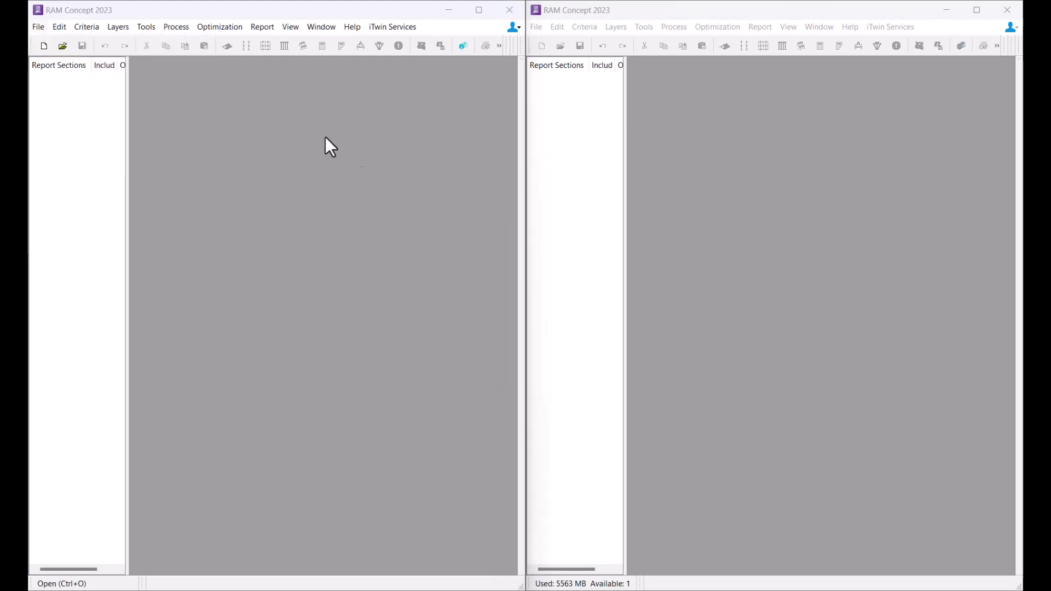
double_click(186, 146)
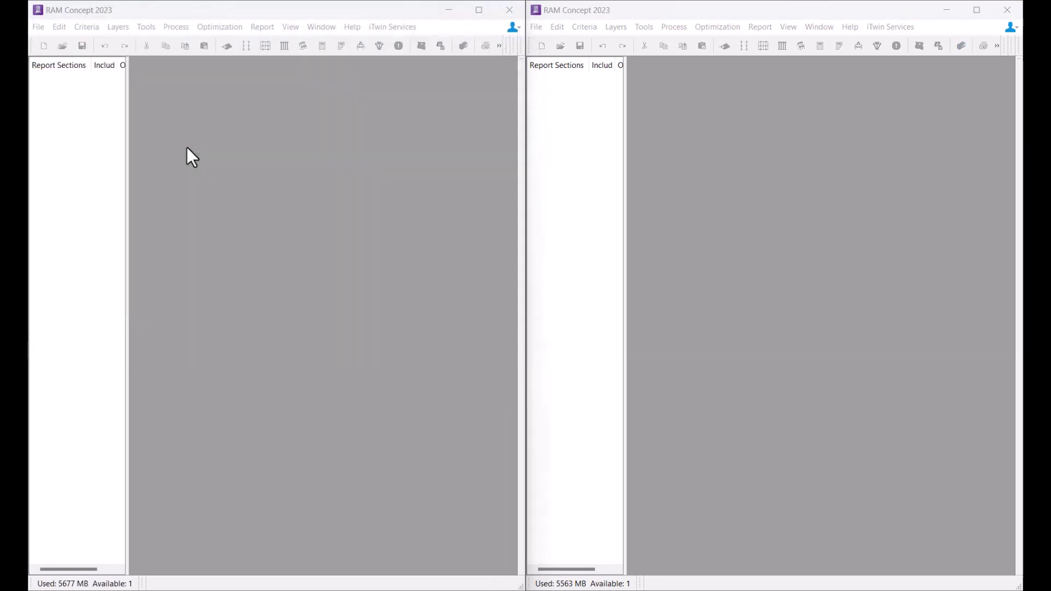
left_click(536, 27)
left_click(558, 52)
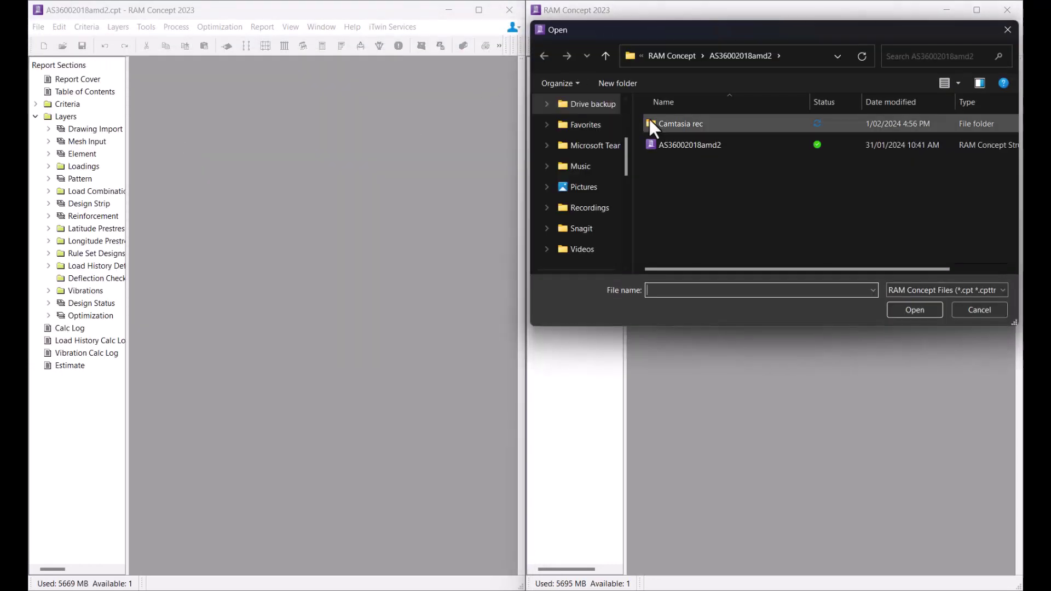
double_click(676, 147)
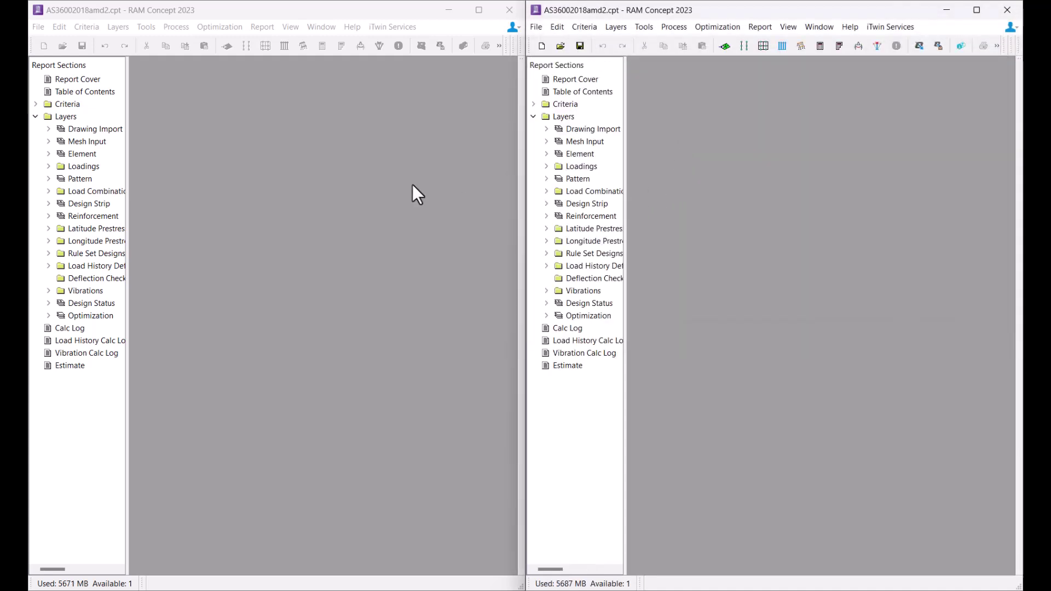
Show the Design Strip > Latitude Design Spans Plan in both models
left_click(47, 204)
left_click(88, 228)
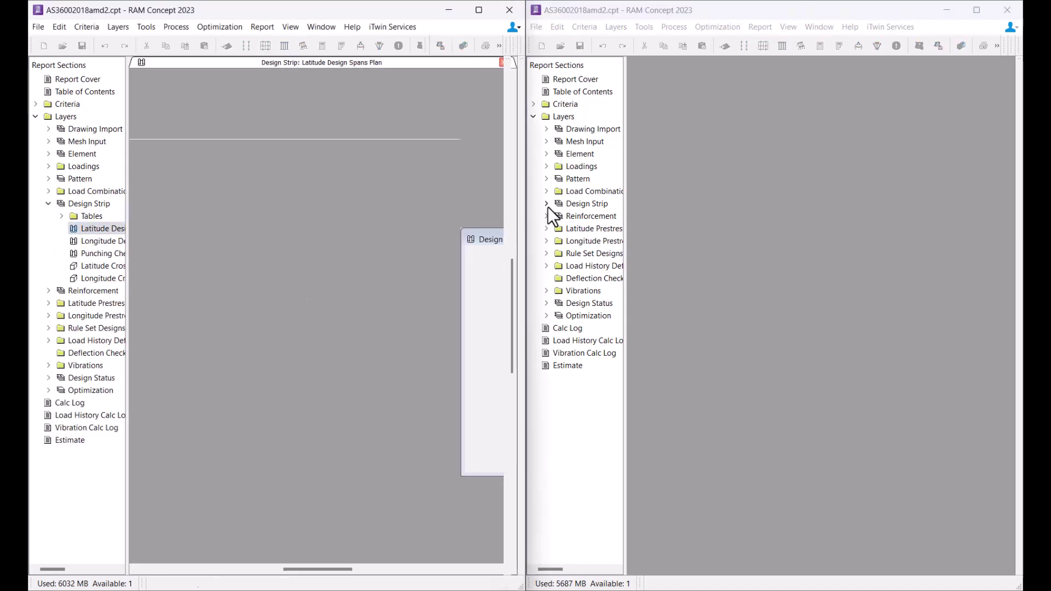
left_click(546, 204)
left_click(597, 228)
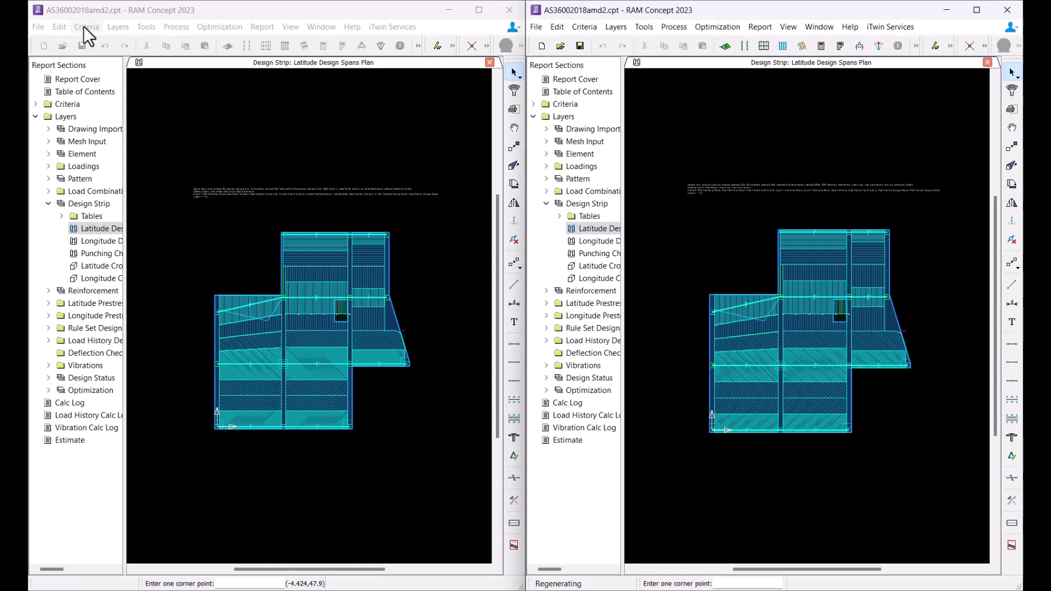
left_click(87, 27)
Choose AS 3600-2018 (Amd. #1) as the left model's design code in Calc Options
left_click(104, 44)
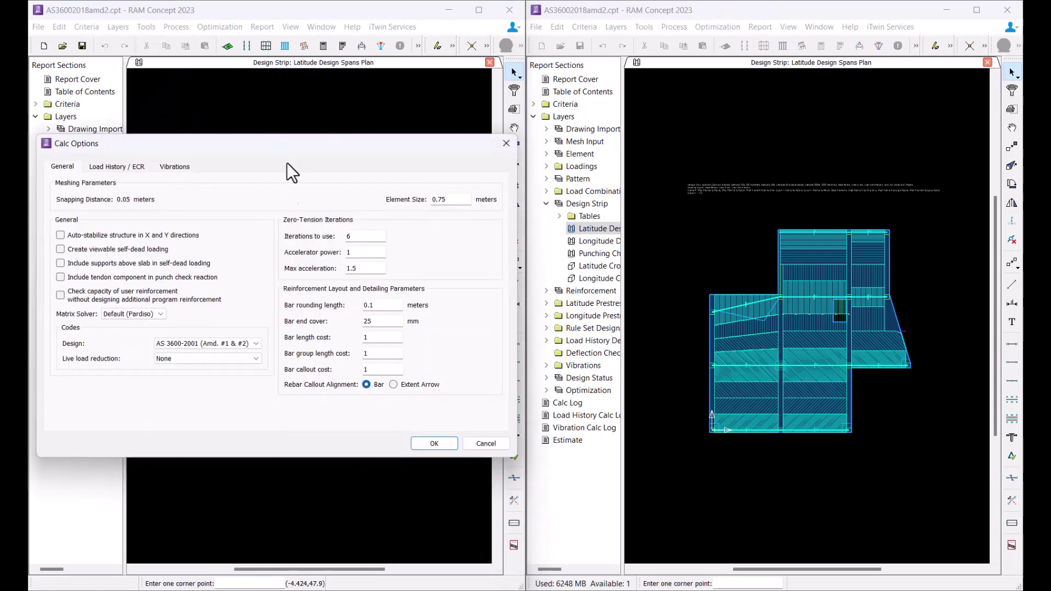
left_click(208, 342)
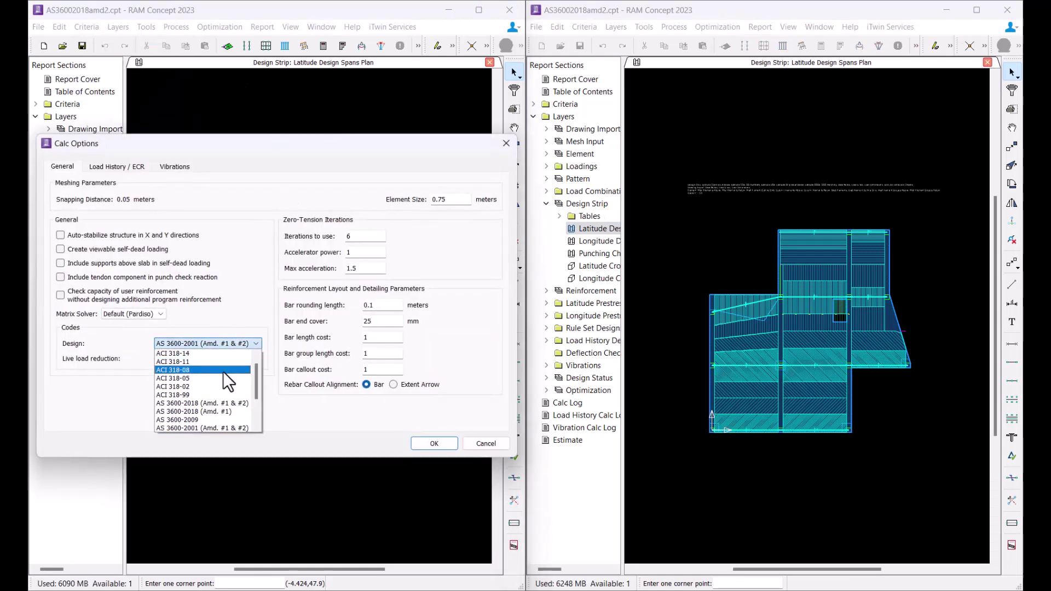
left_click(237, 412)
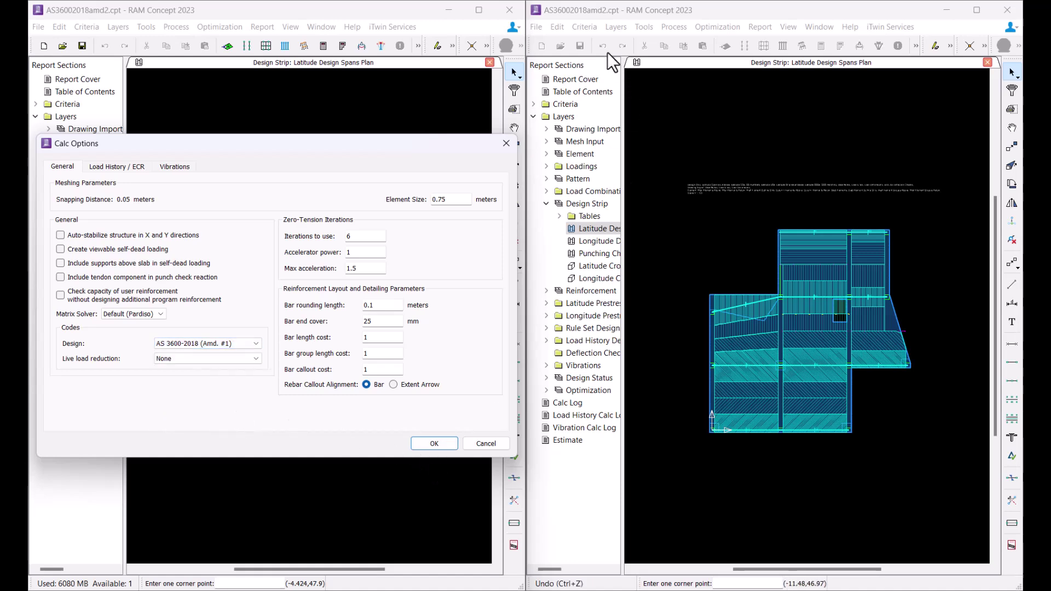
Set the right model to AS 3600-2018 (Amd. #1 & #2), confirm both dialogs and rebuild load combinations
left_click(584, 27)
left_click(597, 40)
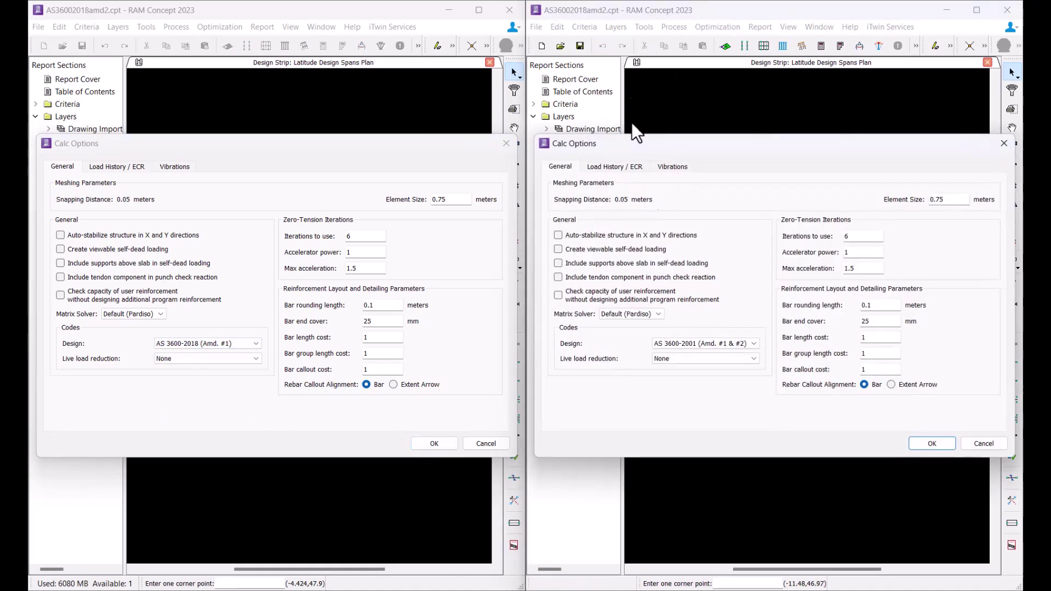
left_click(703, 344)
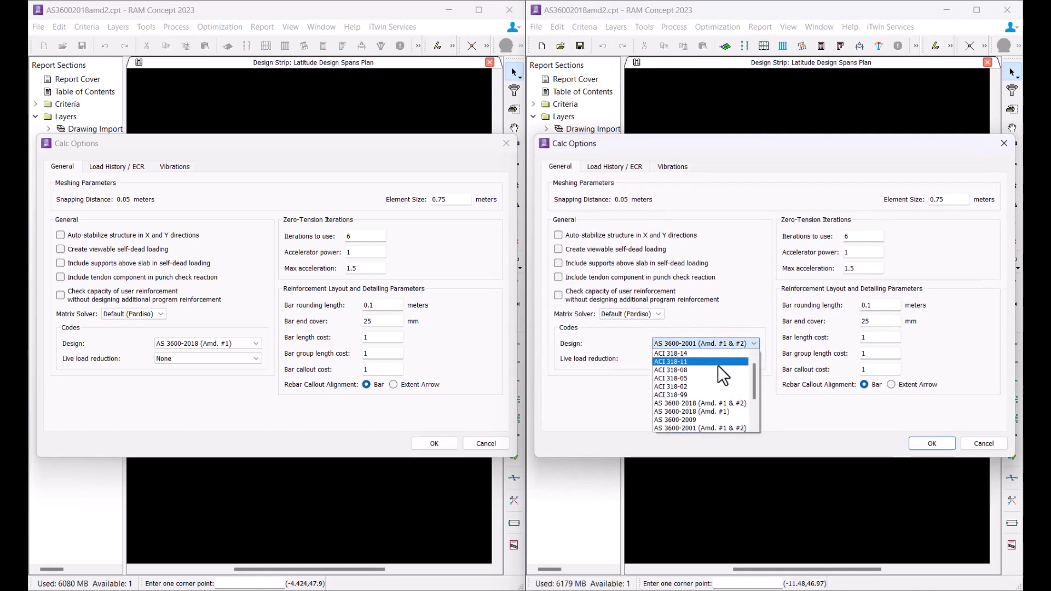
left_click(714, 403)
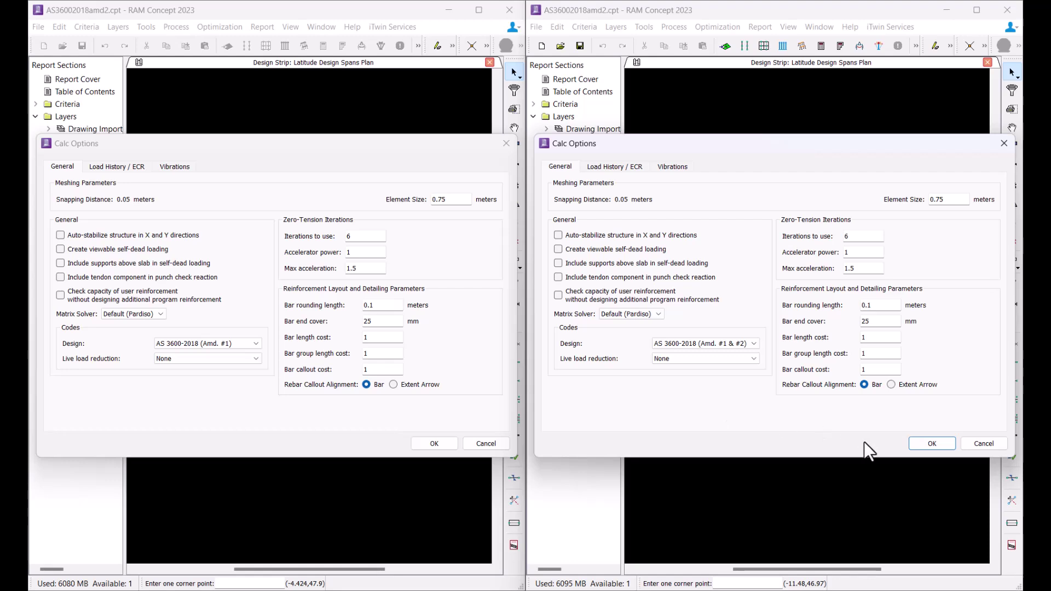
left_click(937, 444)
left_click(765, 369)
left_click(433, 443)
left_click(268, 369)
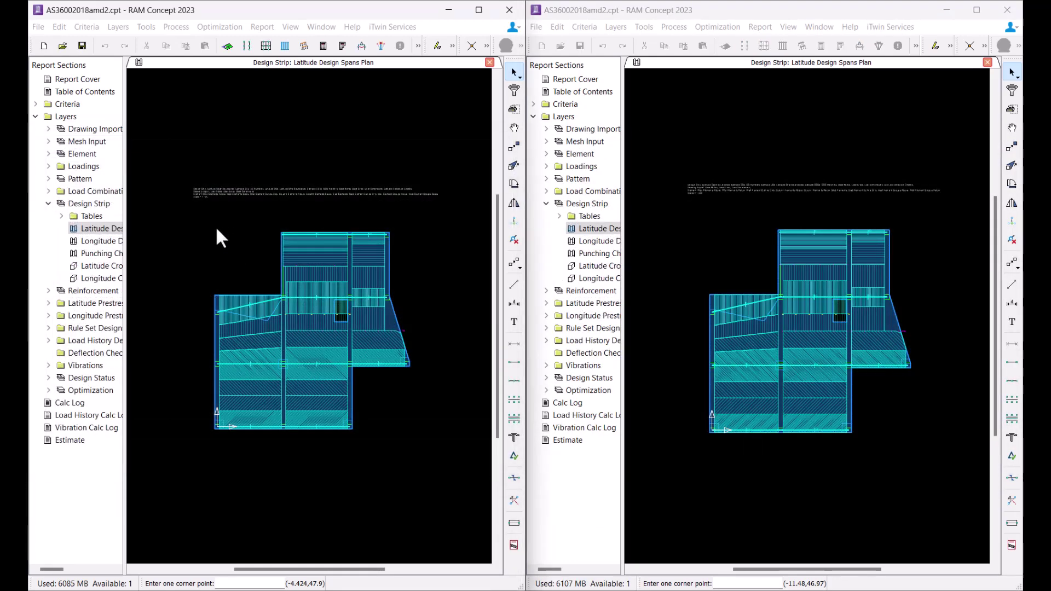
Filter the left latitude plan's selection to its 10 span segments and edit their properties
left_click_drag(167, 204, 452, 485)
right_click(412, 233)
left_click(432, 252)
left_click(210, 272)
left_click(245, 266)
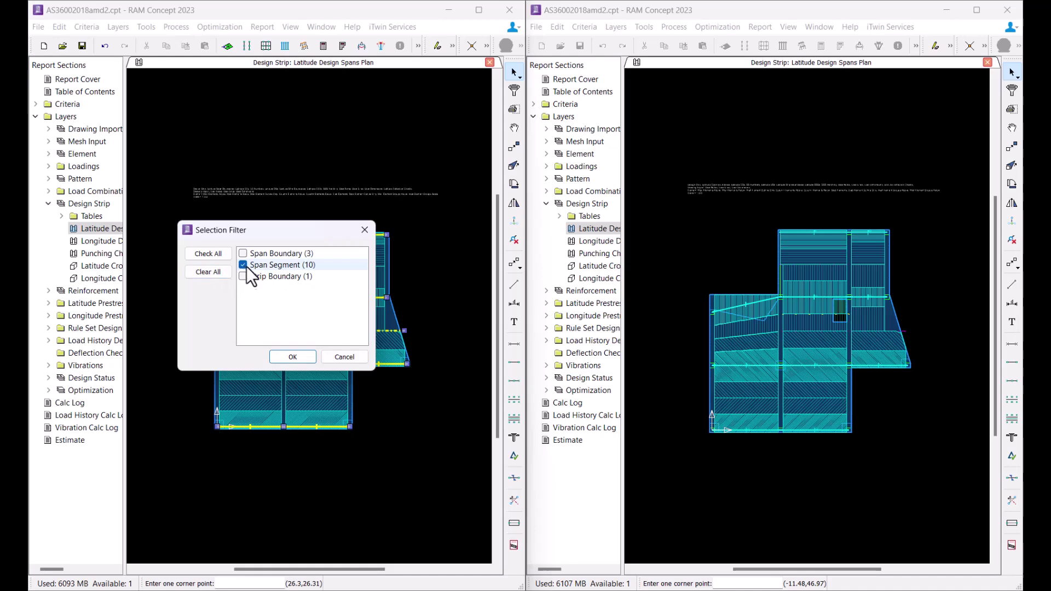
left_click(292, 357)
right_click(369, 184)
left_click(405, 193)
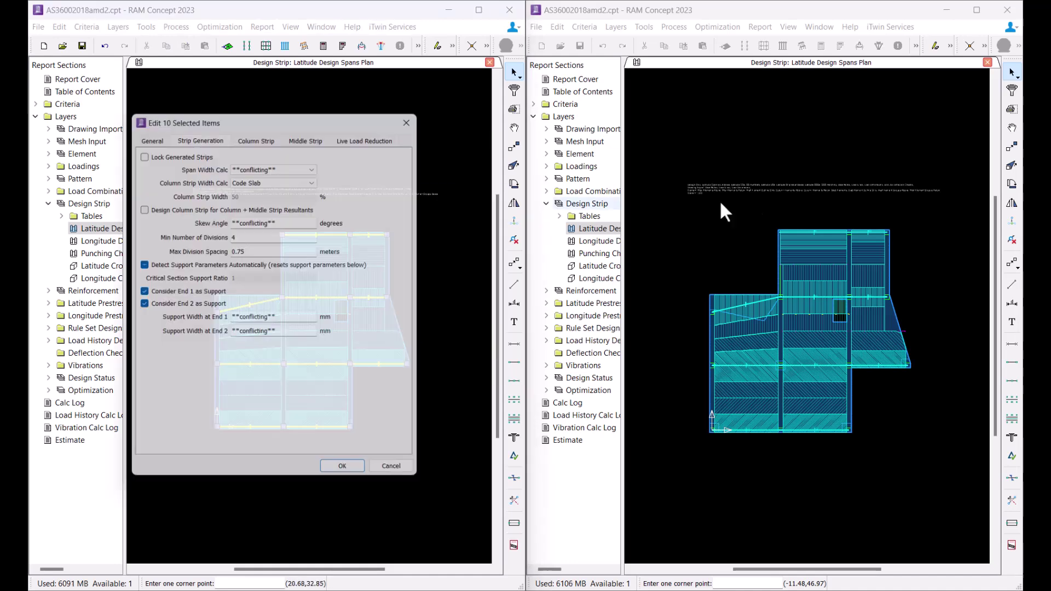
In the right model's span segments, tick Include Vertical Prestress Component in Strength Design
right_click(937, 287)
left_click(925, 304)
left_click(706, 272)
left_click(742, 265)
left_click(790, 357)
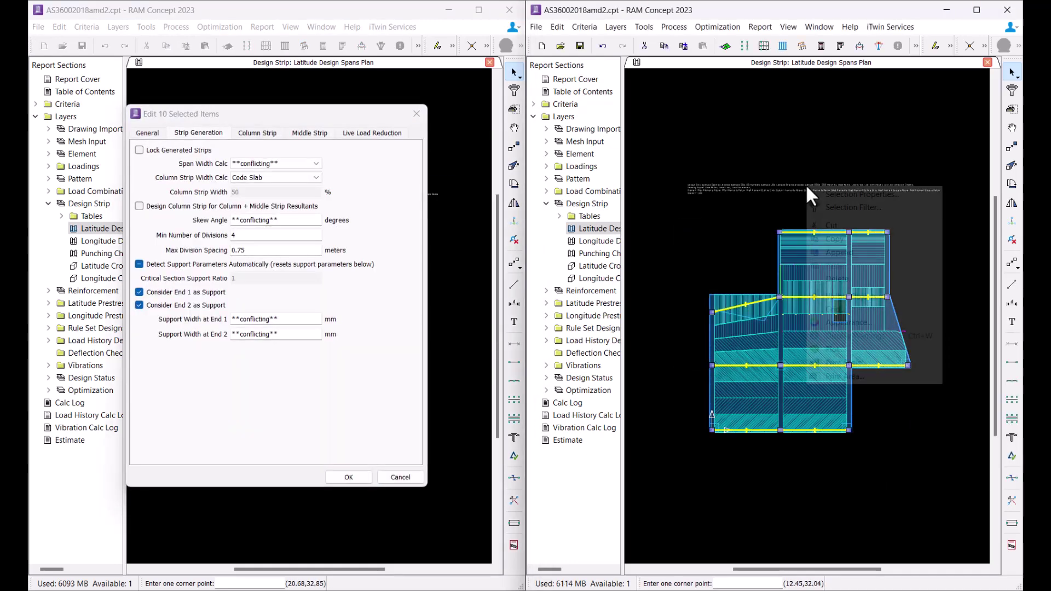
right_click(807, 188)
left_click(843, 196)
left_click(646, 133)
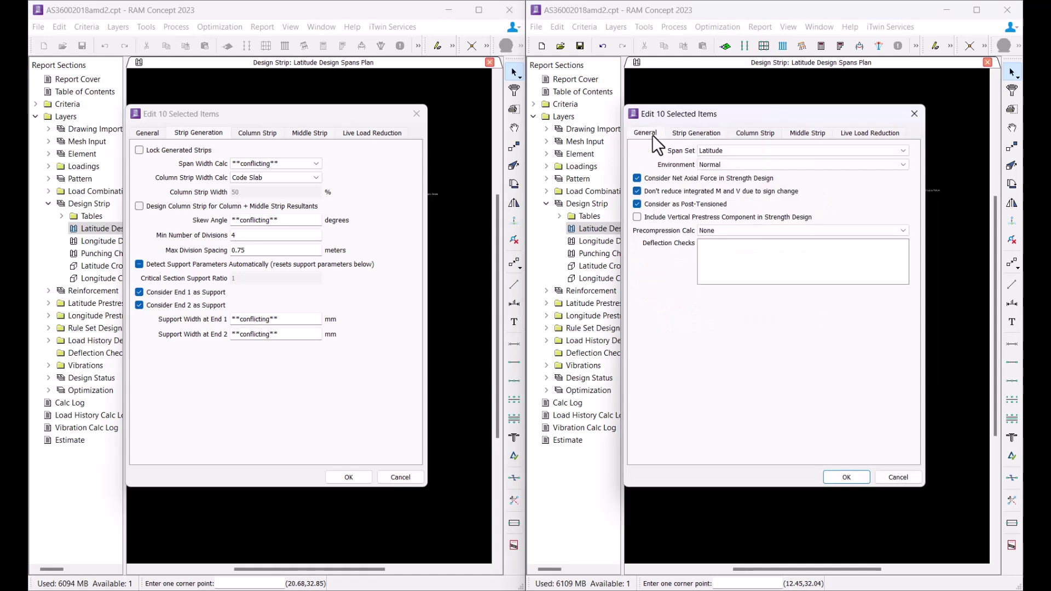
left_click(638, 216)
left_click(146, 133)
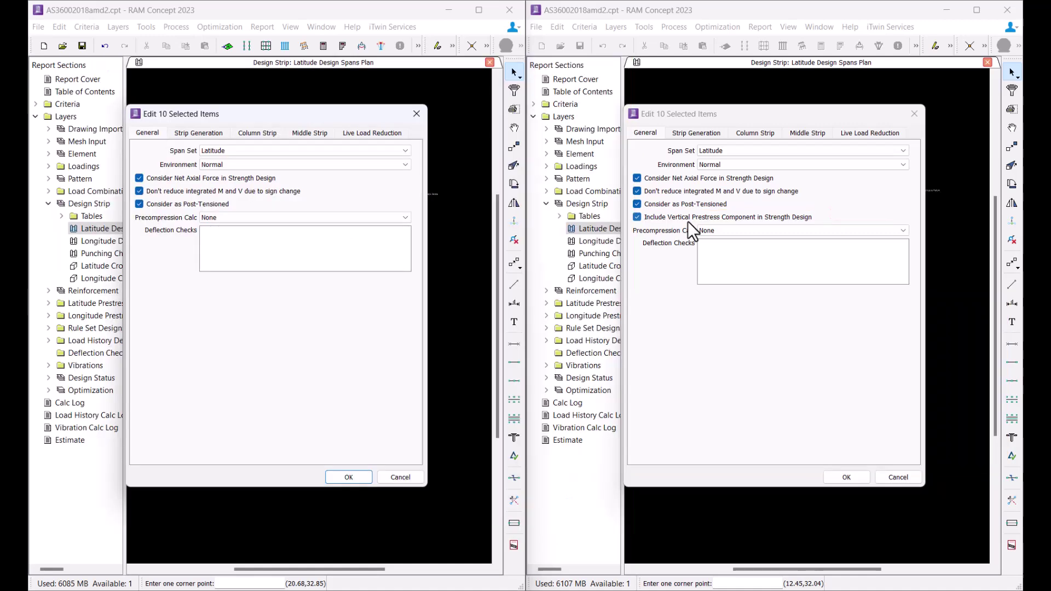
Keep Shear/Torsion Strut Determination on Automatically Calculate and apply both latitude span dialogs
left_click(772, 132)
left_click(262, 133)
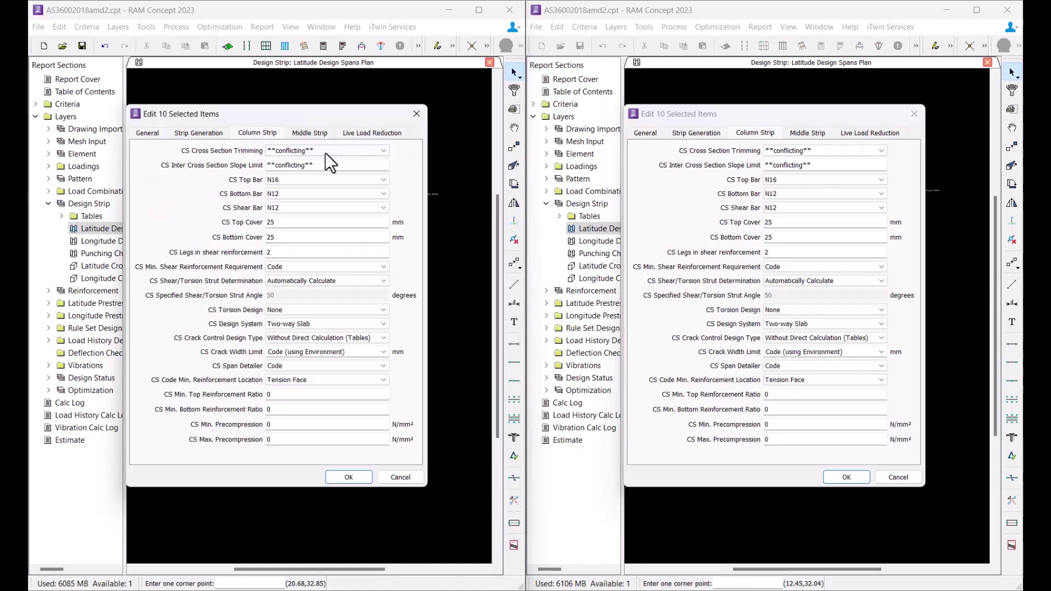
left_click(359, 280)
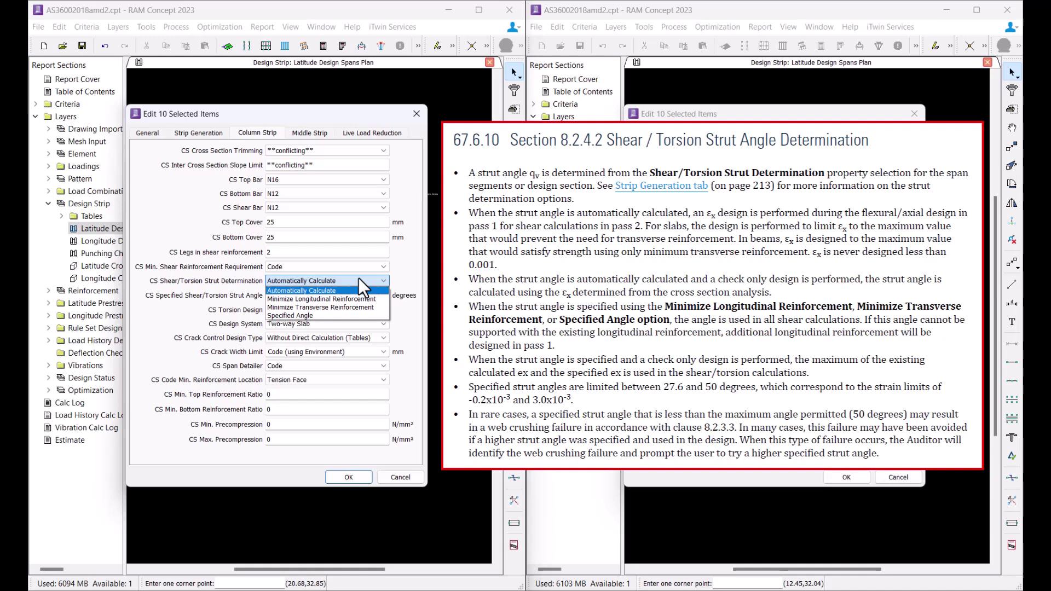
left_click(347, 474)
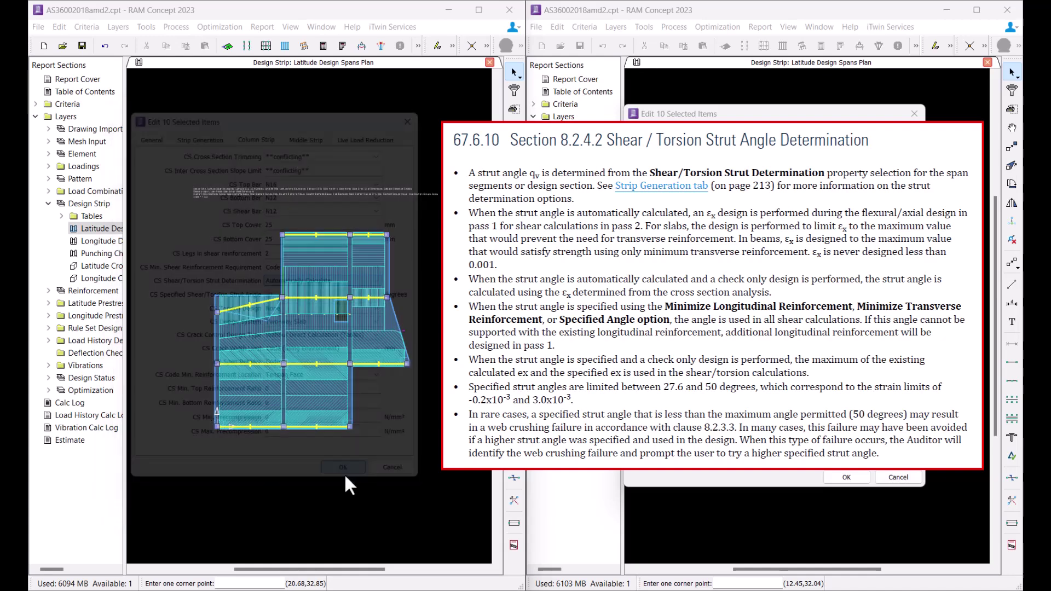
left_click(845, 477)
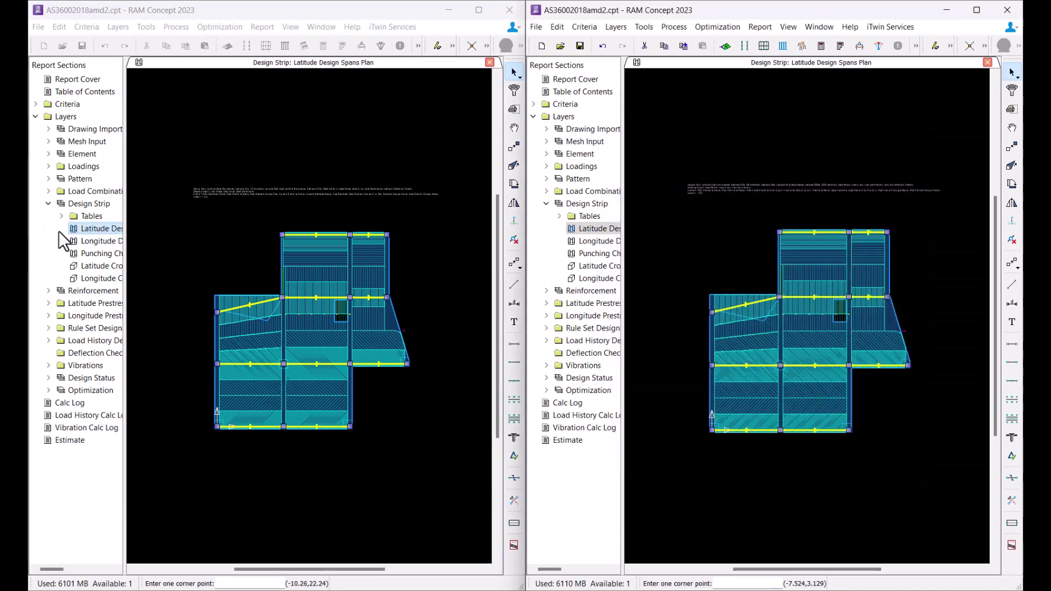
Open both Longitude Design Spans plans and include vertical prestress in the right model's 10 span segments
double_click(90, 241)
double_click(597, 241)
left_click_drag(691, 217, 917, 497)
right_click(887, 304)
left_click(940, 324)
left_click(738, 265)
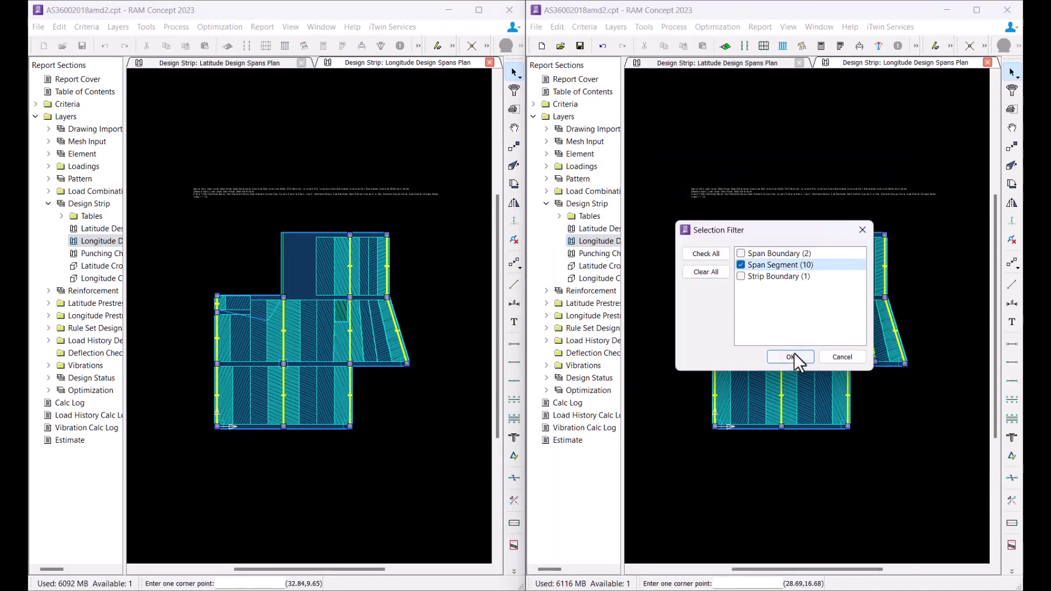
left_click(792, 356)
right_click(747, 235)
left_click(777, 240)
left_click(646, 133)
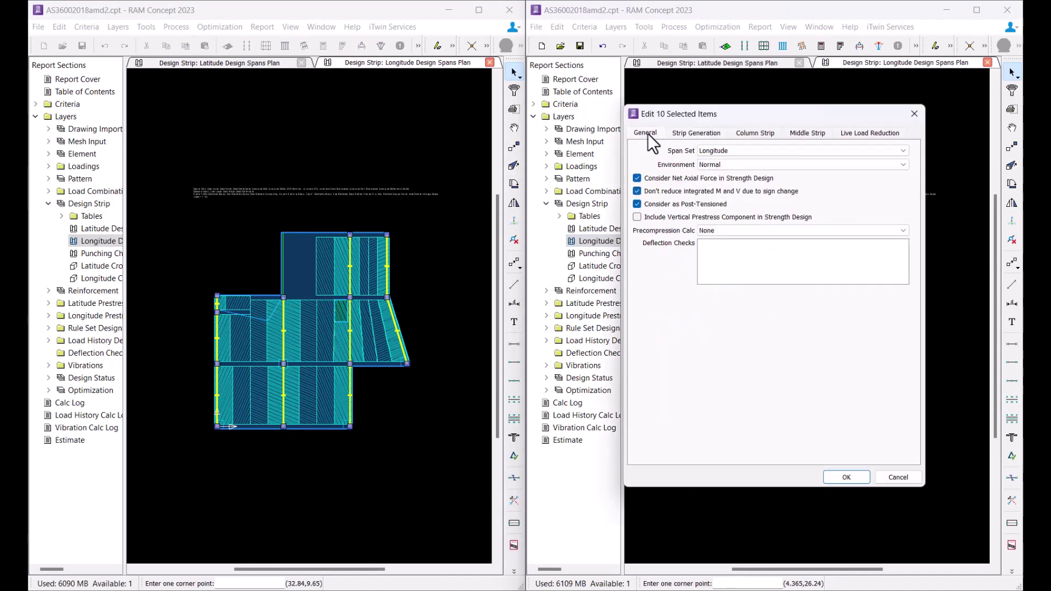
left_click(846, 478)
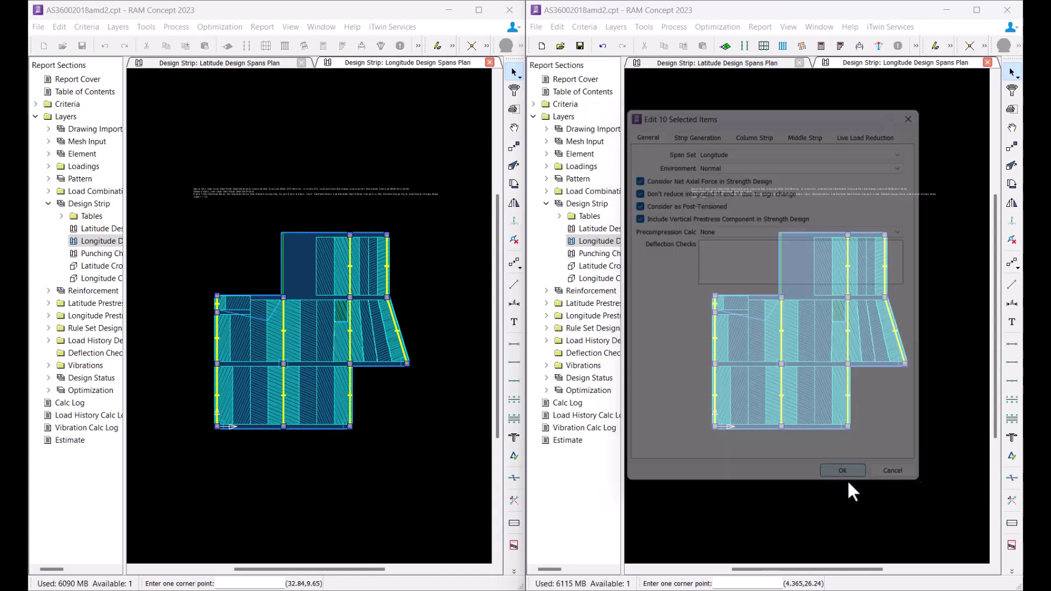
Review the design parameters in the right model's Default Design Section Properties
left_click(1011, 346)
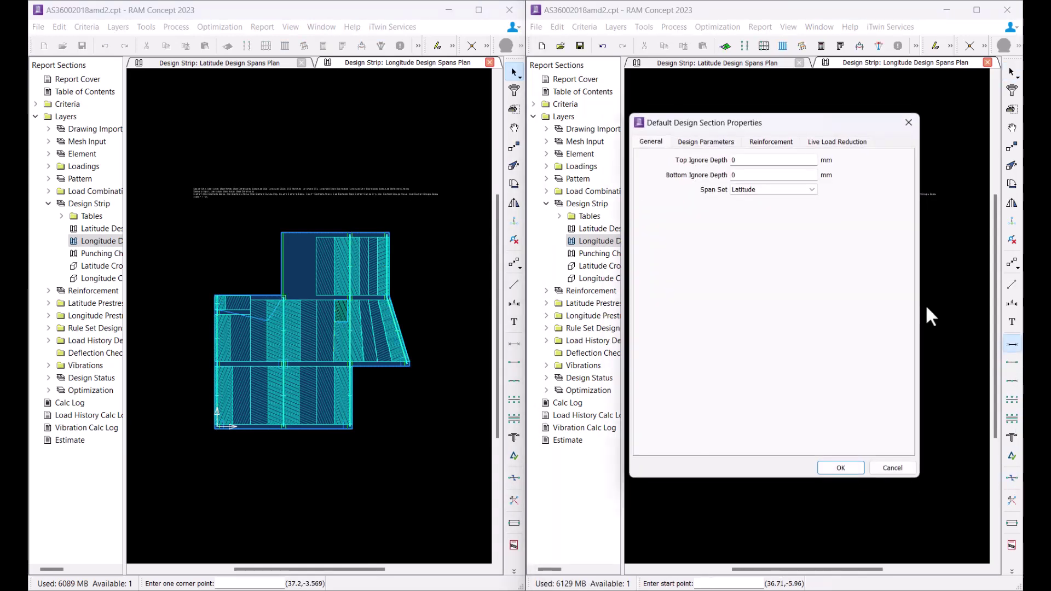
left_click(705, 142)
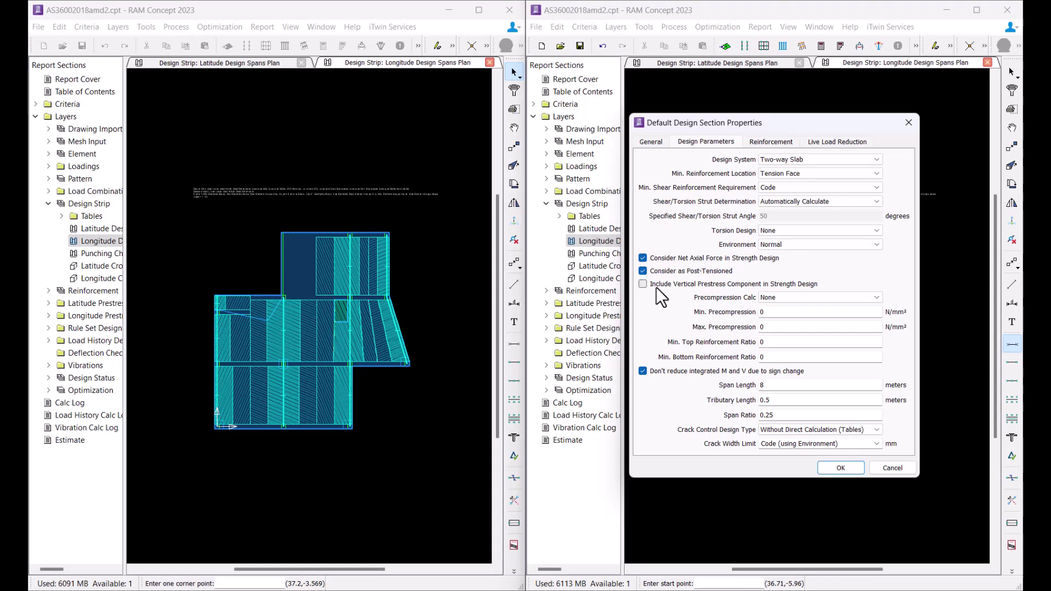
left_click(849, 466)
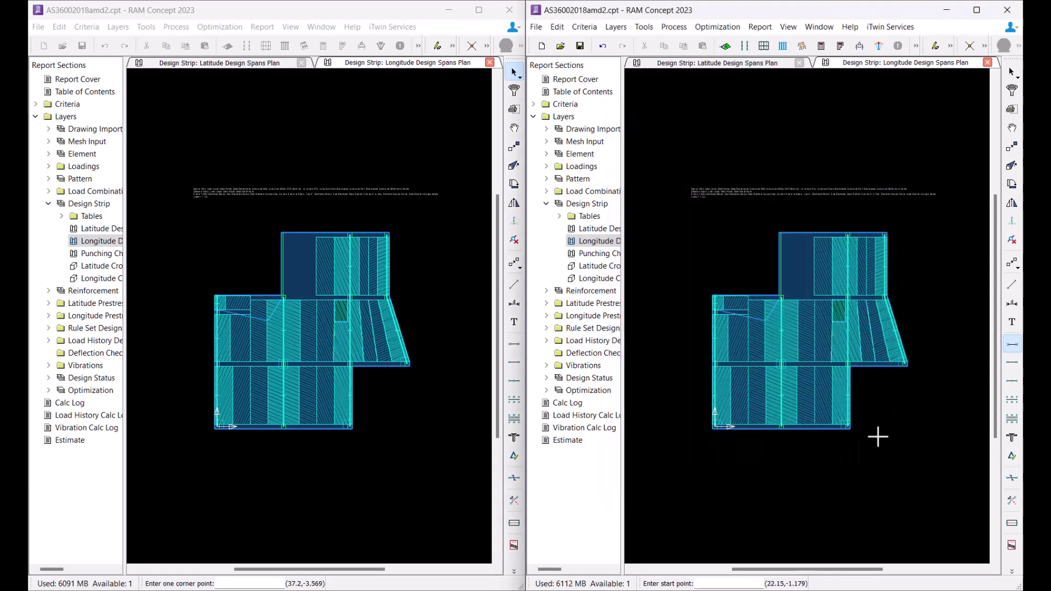
left_click(416, 137)
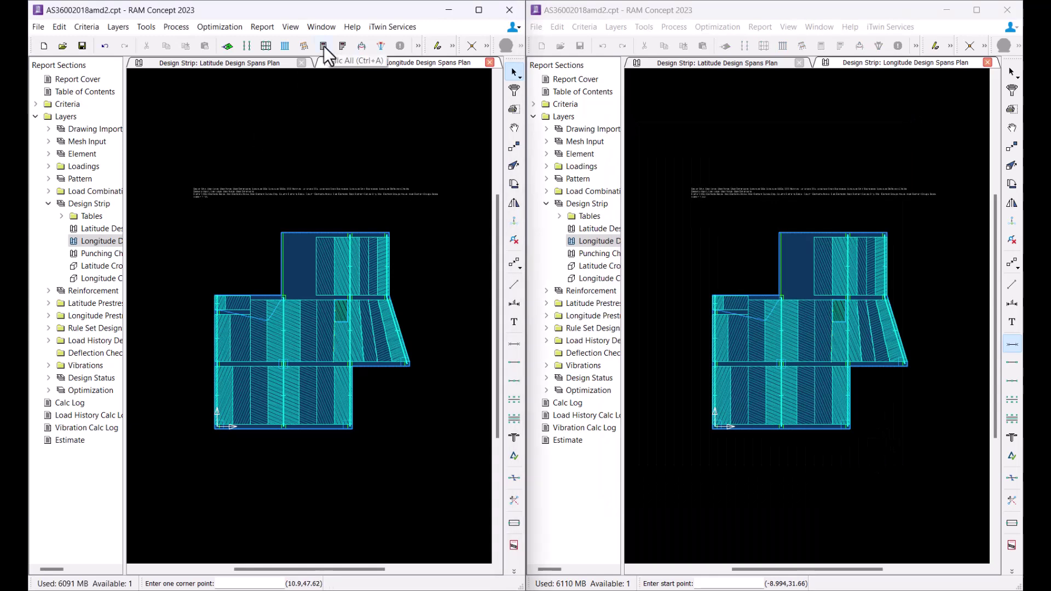
Run Calc All on both models and open each Design Status plan
left_click(323, 46)
left_click(821, 46)
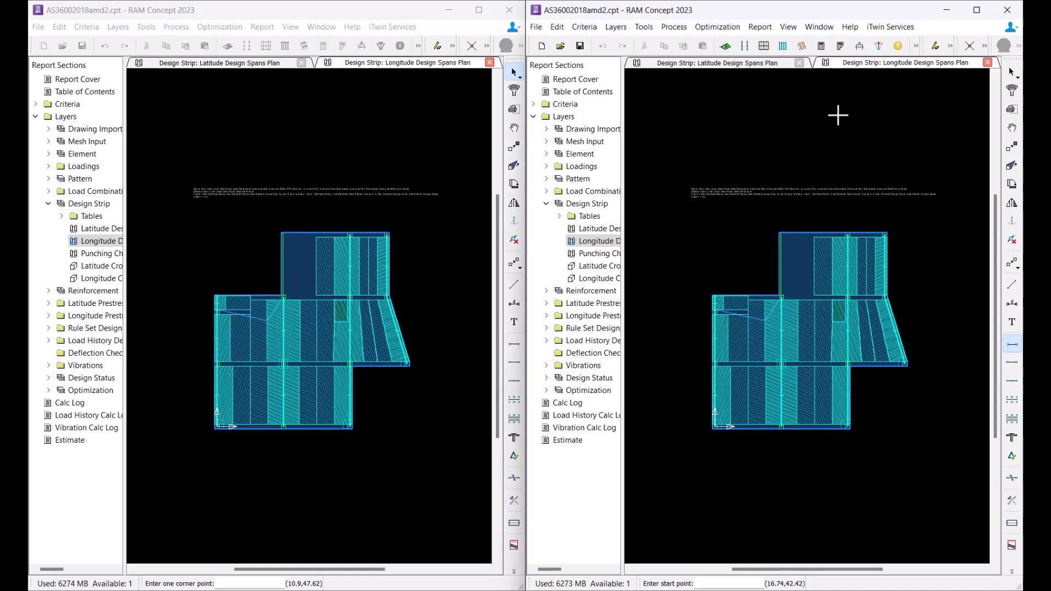
left_click(91, 404)
double_click(581, 378)
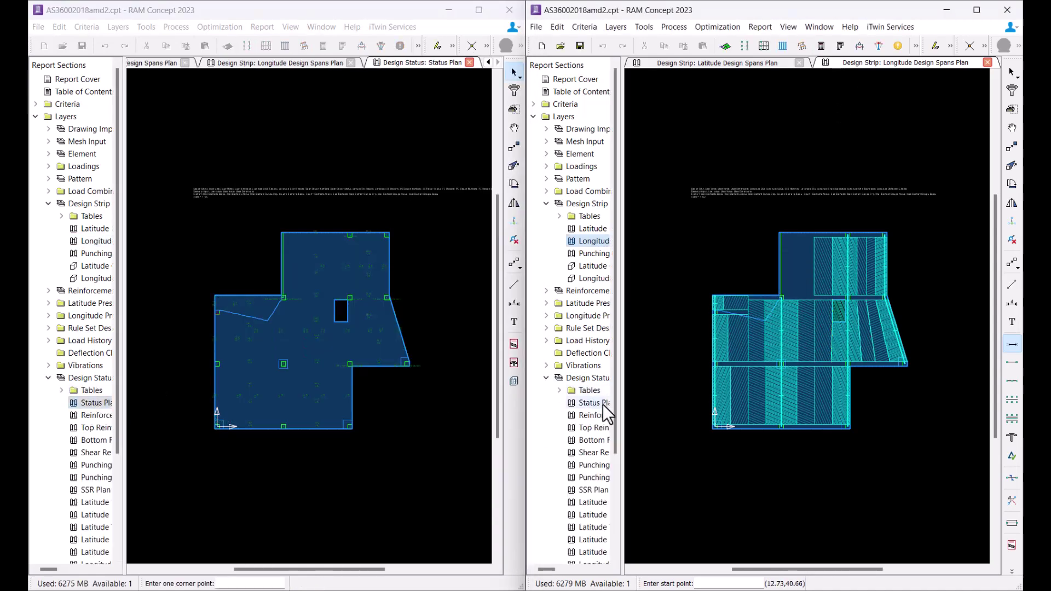
left_click(597, 404)
double_click(599, 405)
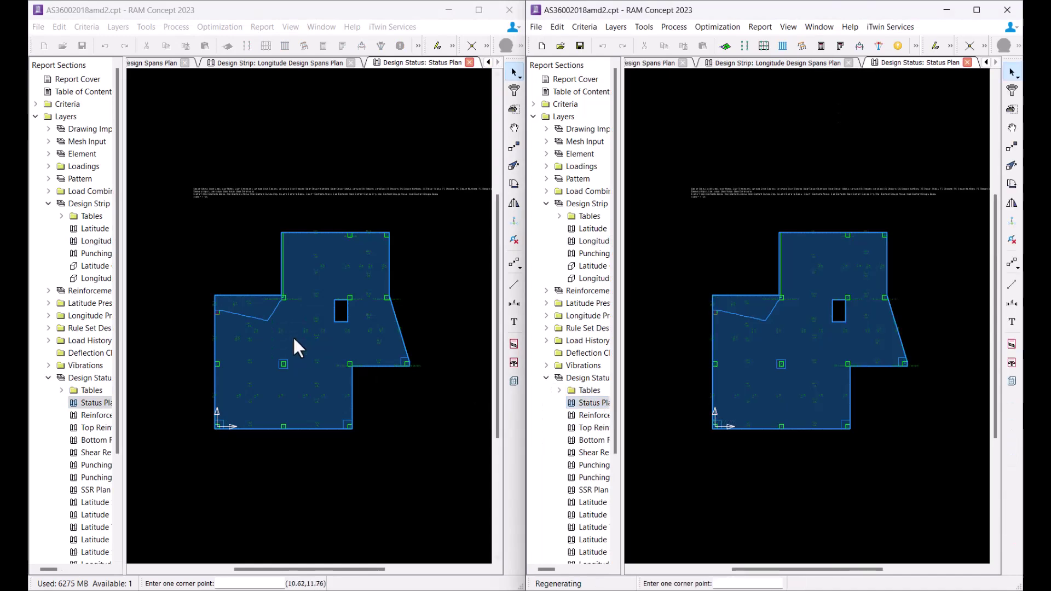
Audit a cross section of the left and right slabs
left_click(514, 344)
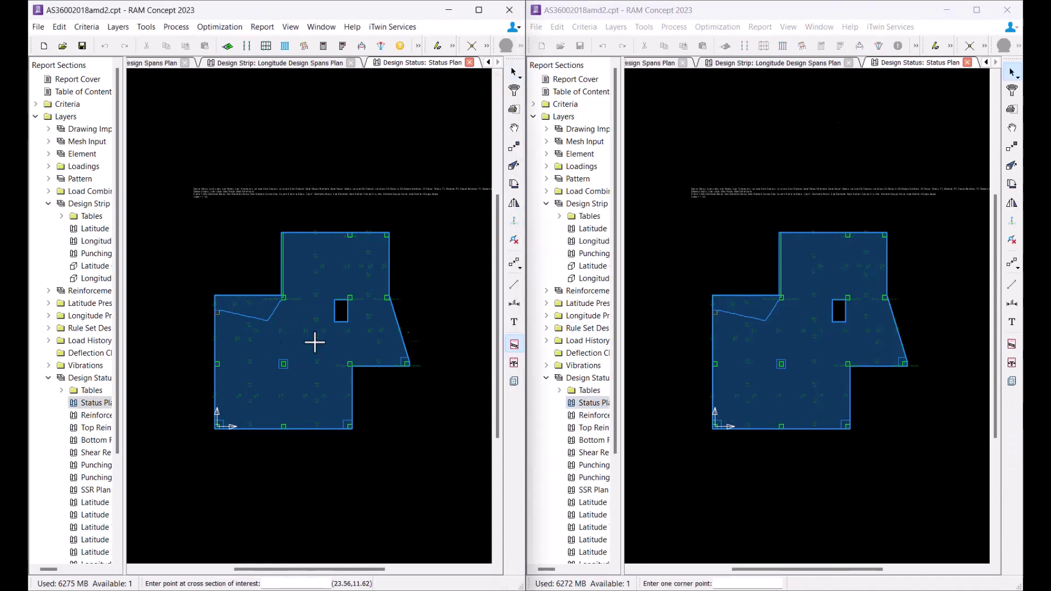
left_click(1013, 345)
left_click(784, 332)
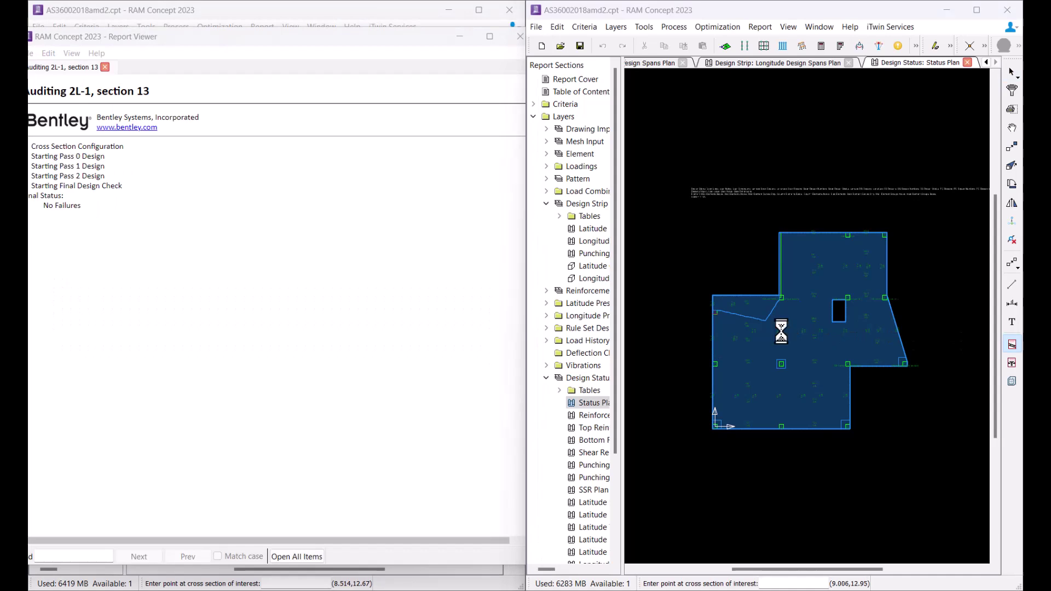
Snap the two audit reports side by side and expand the left report's Strength Design Checking Envelope 1
left_click_drag(429, 35, 2, 165)
left_click(951, 241)
left_click(530, 160)
left_click(36, 160)
left_click(55, 239)
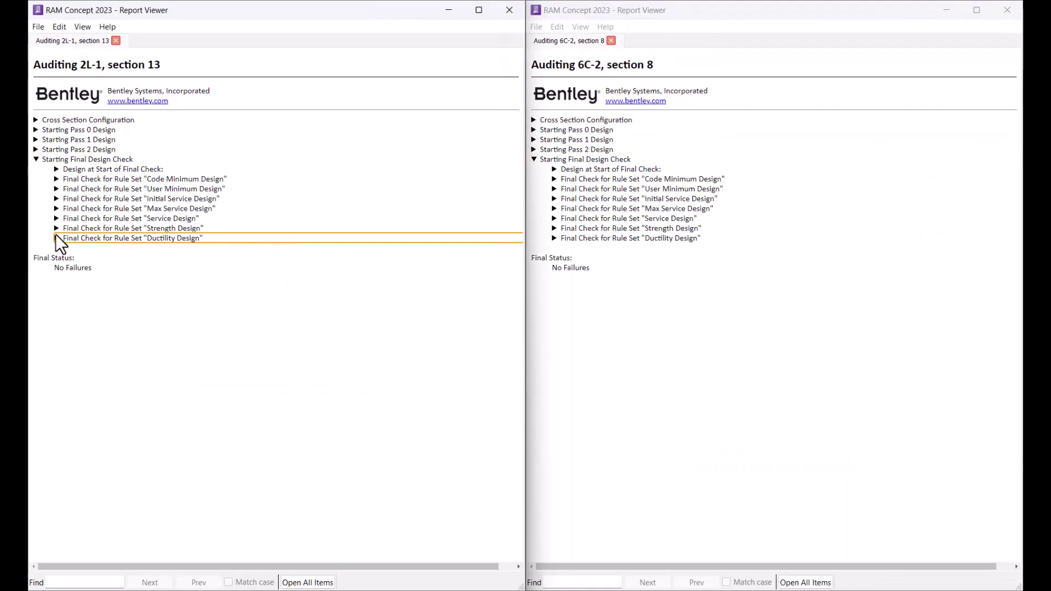
scroll(251, 281, "down", 3)
scroll(251, 281, "down", 10)
left_click(76, 177)
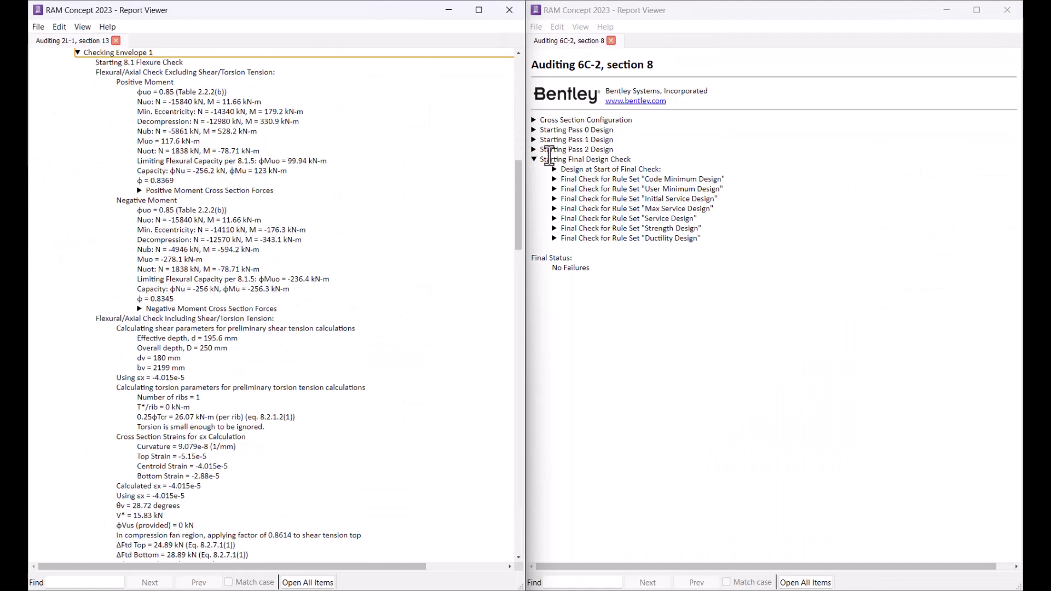
Expand the right report's Checking Envelope 1 and compare V* values, 26.85 kN versus 15.83 kN
left_click(554, 229)
scroll(629, 277, "down", 10)
left_click(575, 215)
scroll(575, 214, "down", 5)
left_click_drag(683, 366, 606, 365)
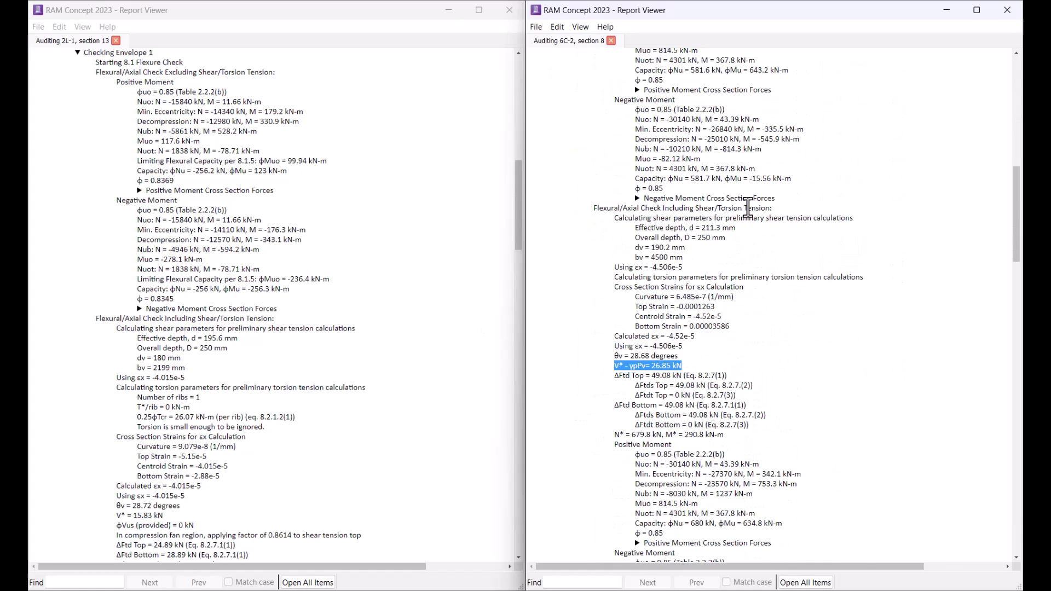
scroll(748, 207, "up", 4)
scroll(748, 207, "down", 1)
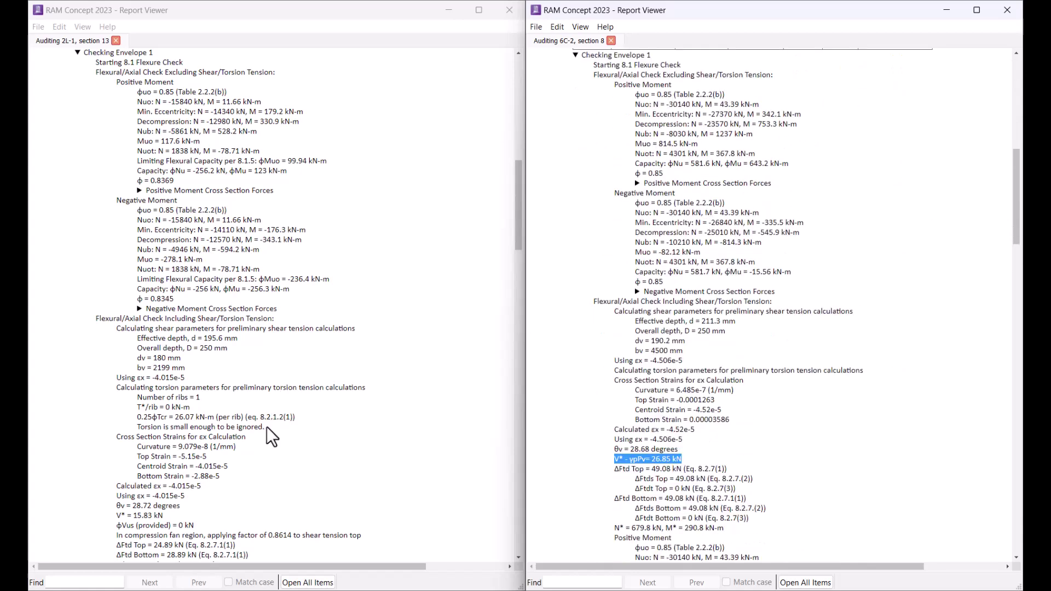
left_click_drag(167, 517, 115, 517)
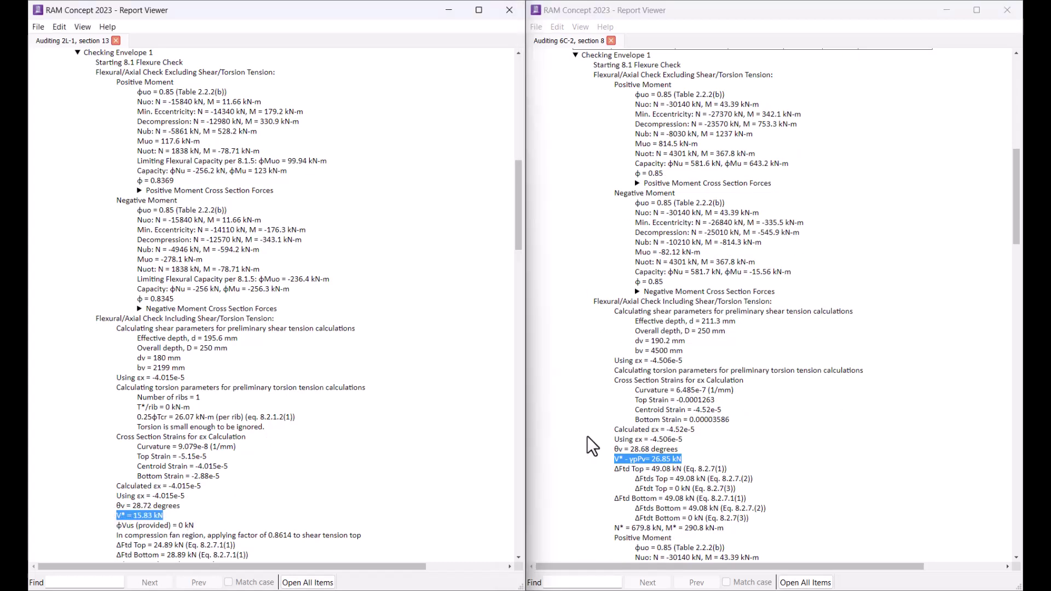